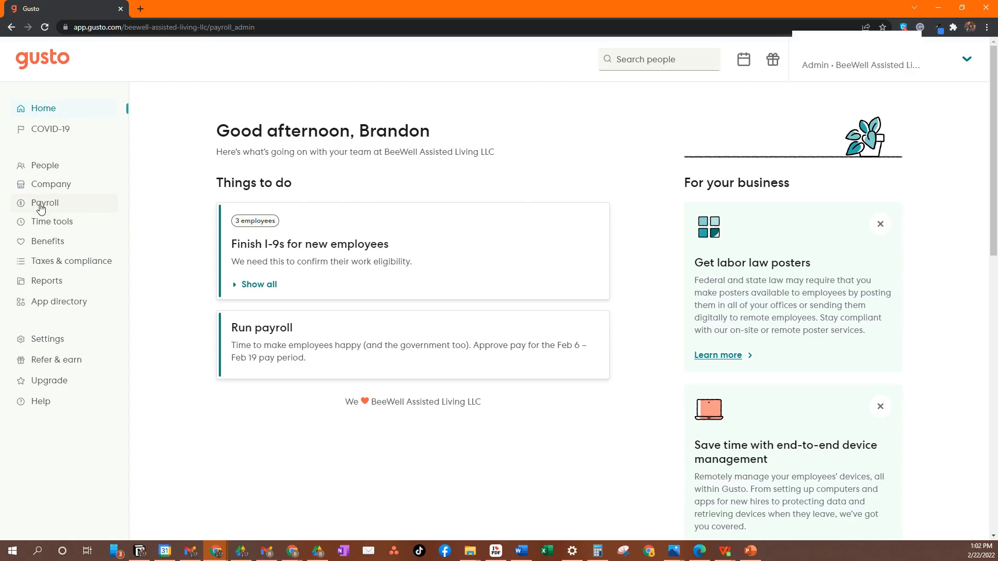
- Open the Run payroll page from the Payroll section
{"action": "left_click", "coordinate": [40, 208]}
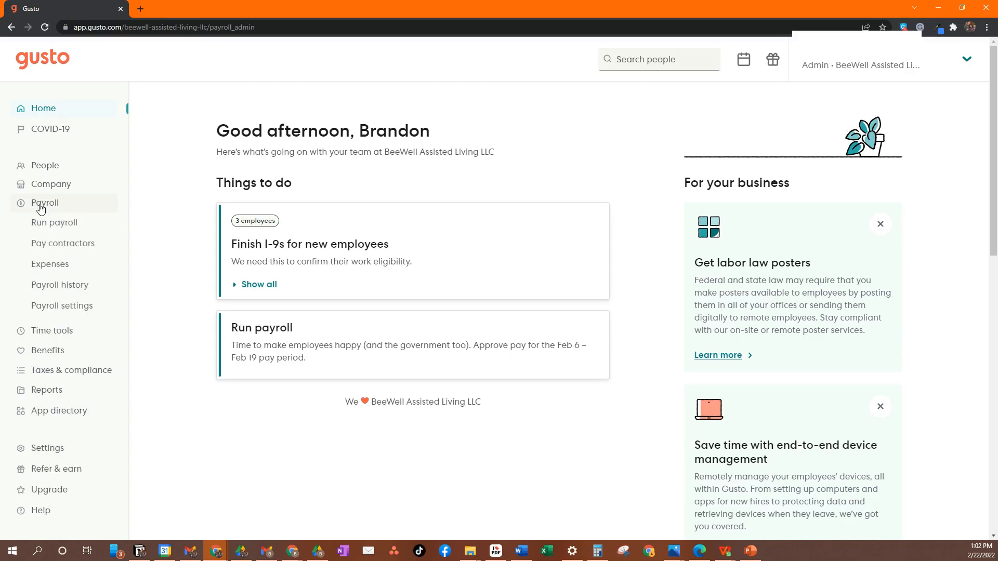
{"action": "left_click", "coordinate": [65, 226]}
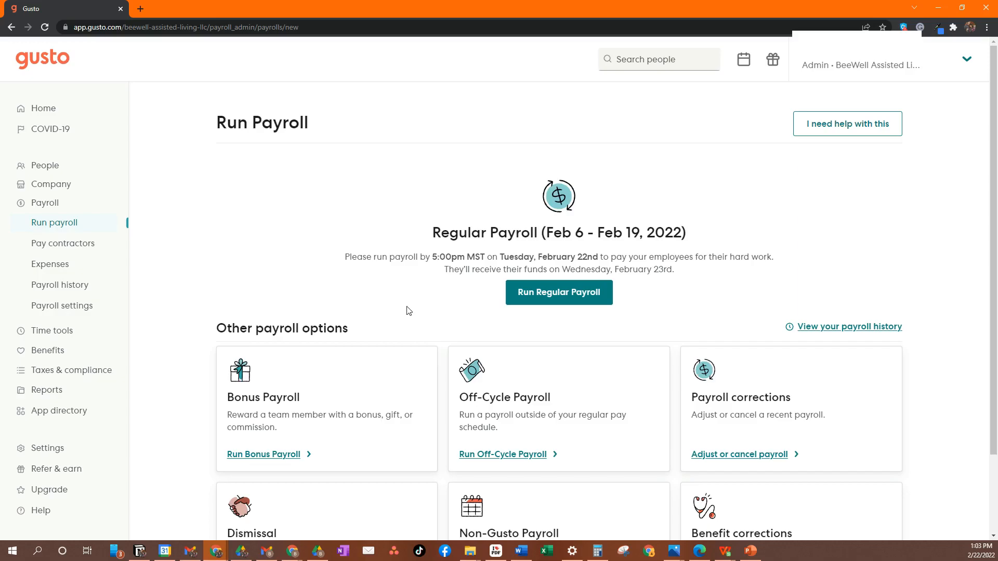
{"action": "scroll", "coordinate": [612, 268], "scroll_direction": "down", "scroll_amount": 1}
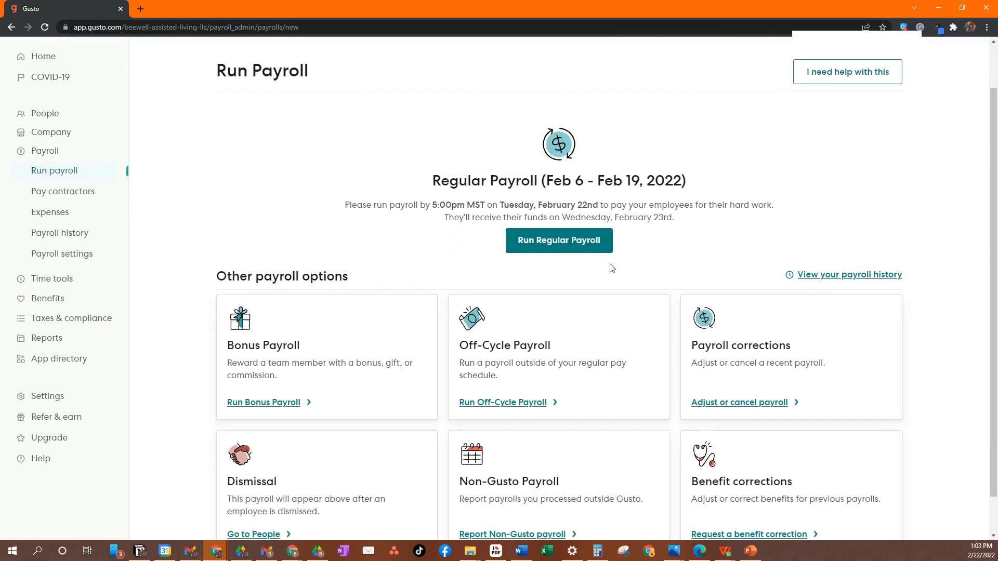
{"action": "scroll", "coordinate": [612, 268], "scroll_direction": "down", "scroll_amount": 1}
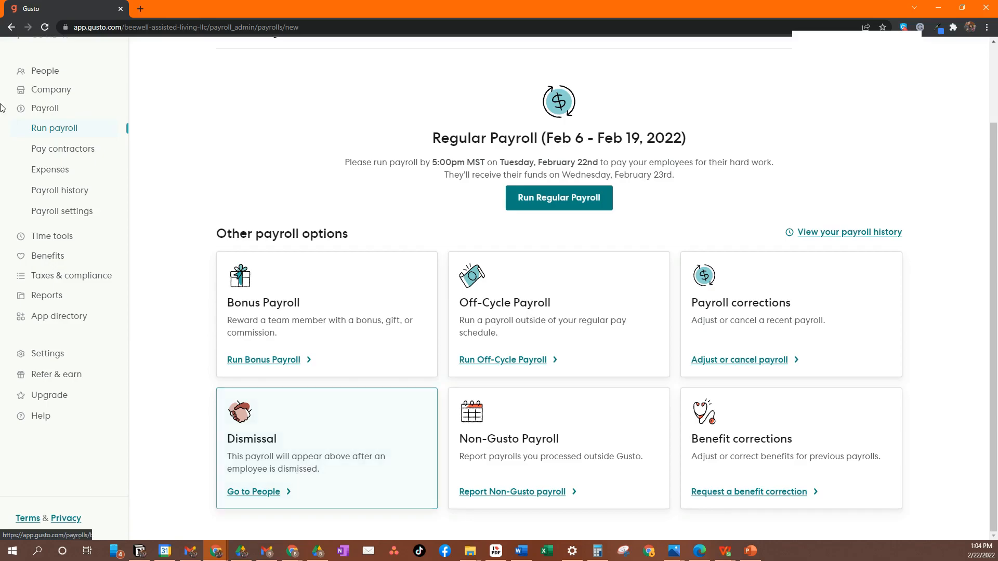
- Start the regular payroll for the Feb 6 – Feb 19, 2022 pay period
{"action": "left_click", "coordinate": [45, 72]}
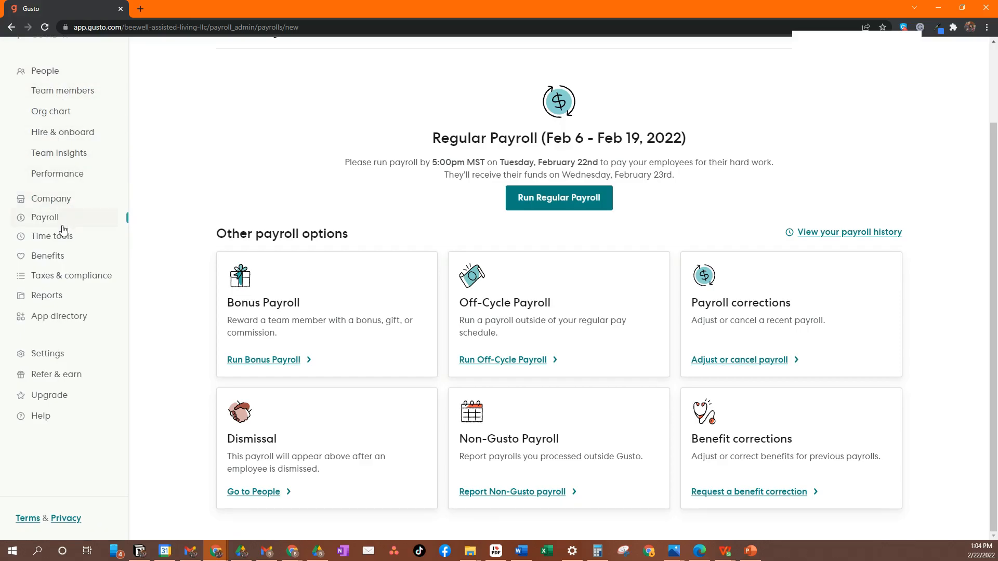
{"action": "left_click", "coordinate": [44, 224]}
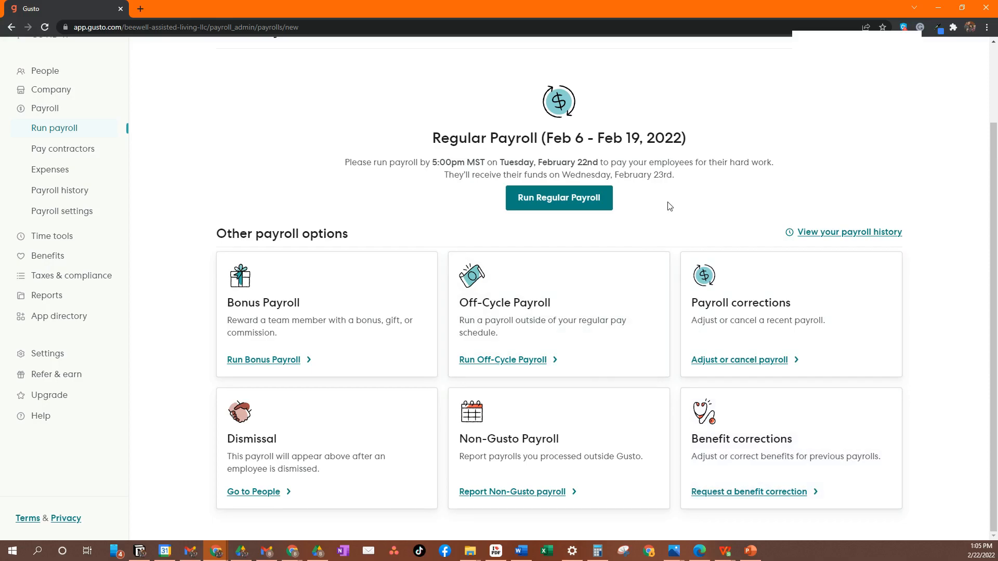
{"action": "left_click", "coordinate": [579, 197]}
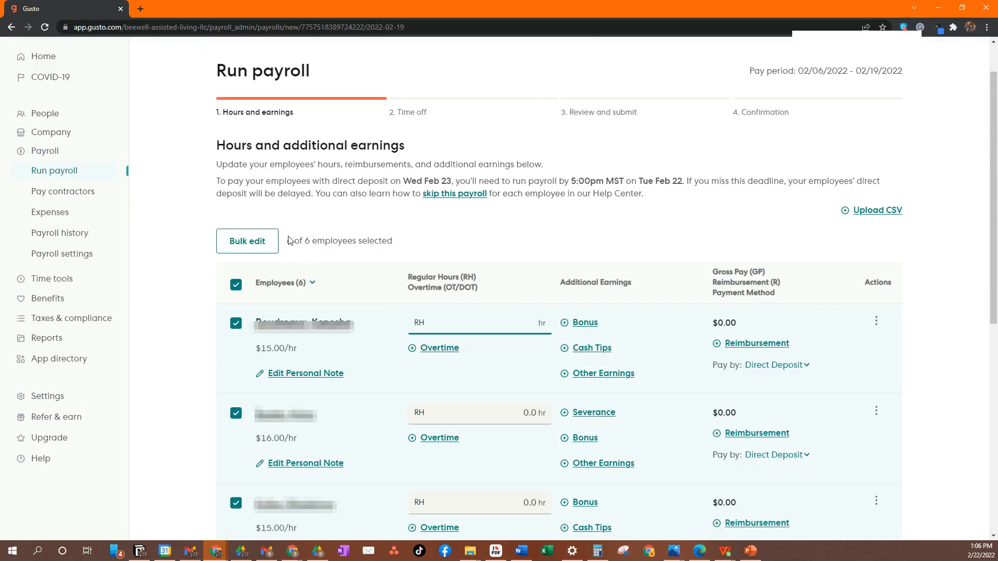
- Try a bulk edit setting all six employees' payment method to Direct Deposit
{"action": "left_click", "coordinate": [235, 284]}
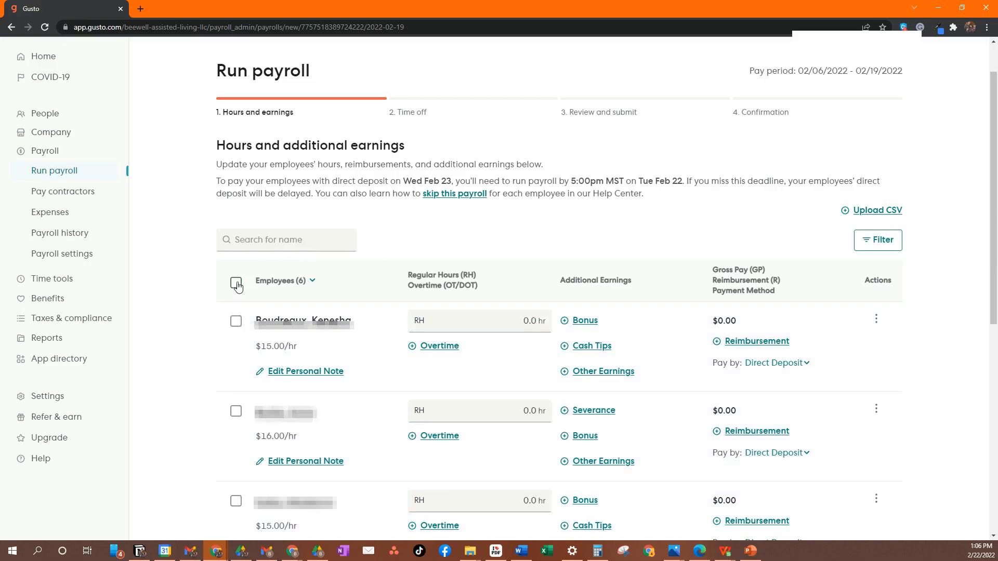
{"action": "left_click", "coordinate": [235, 284]}
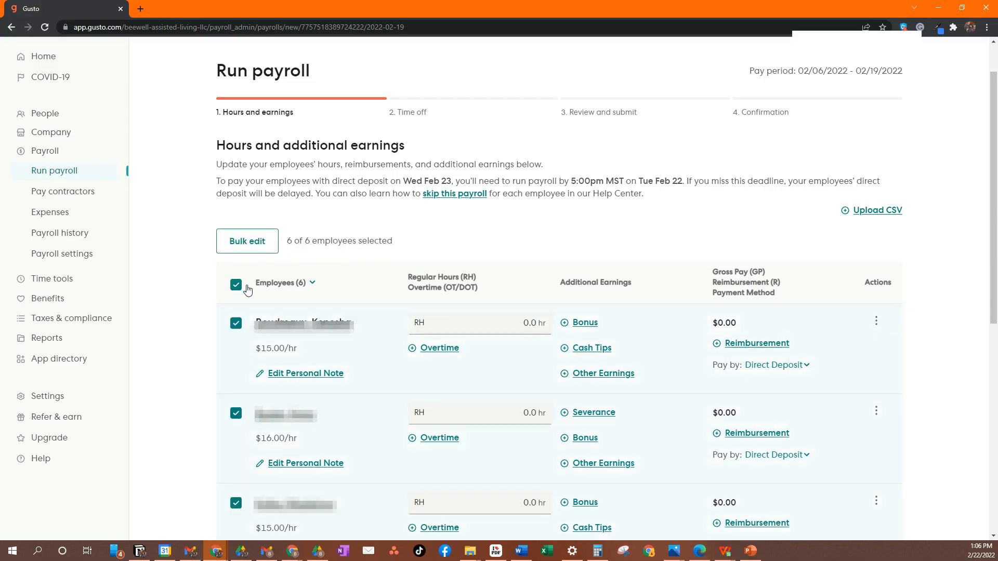
{"action": "left_click", "coordinate": [255, 243]}
{"action": "left_click", "coordinate": [432, 184]}
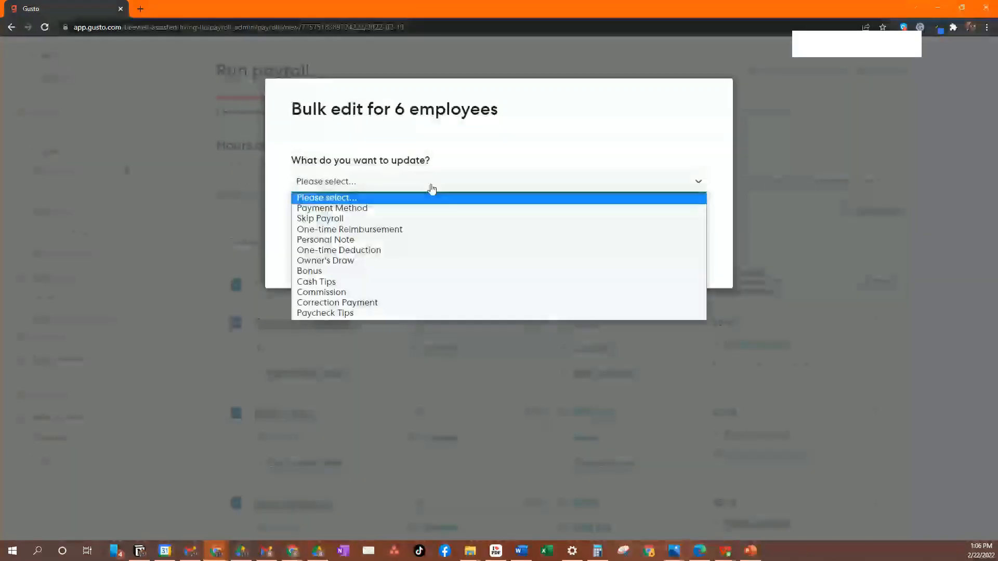
{"action": "left_click", "coordinate": [364, 209]}
{"action": "left_click", "coordinate": [388, 232]}
{"action": "left_click", "coordinate": [353, 251]}
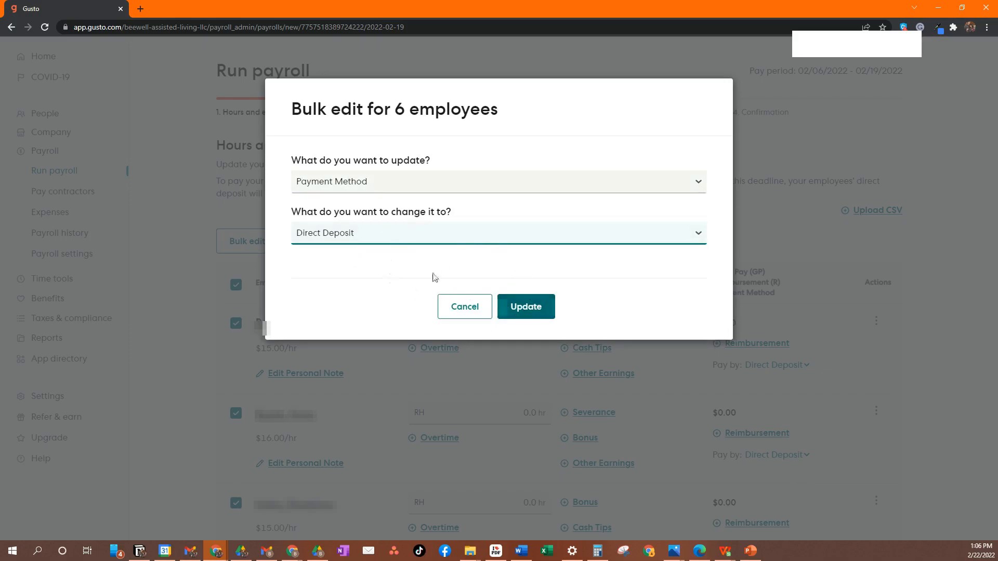
{"action": "left_click", "coordinate": [467, 306]}
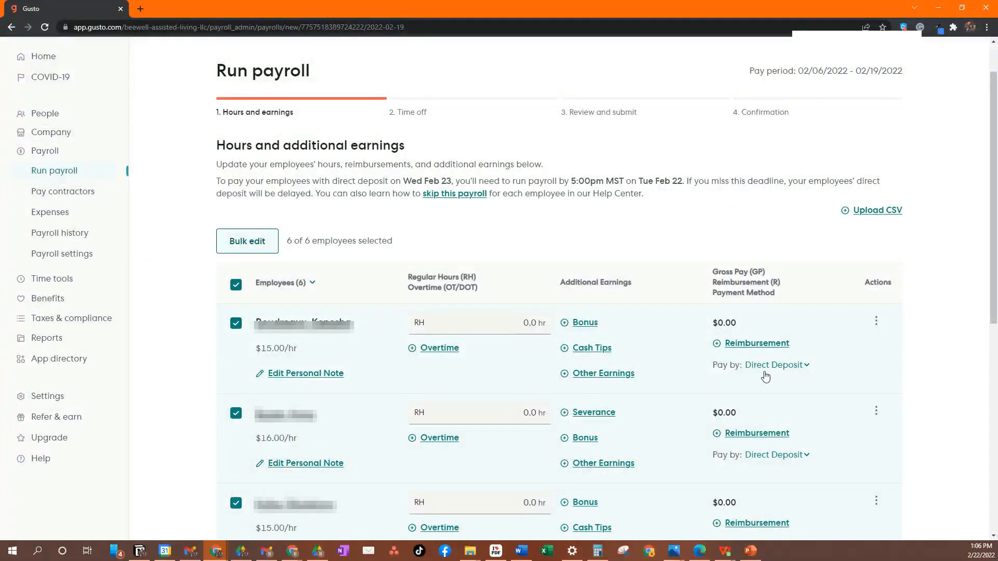
{"action": "left_click", "coordinate": [235, 289]}
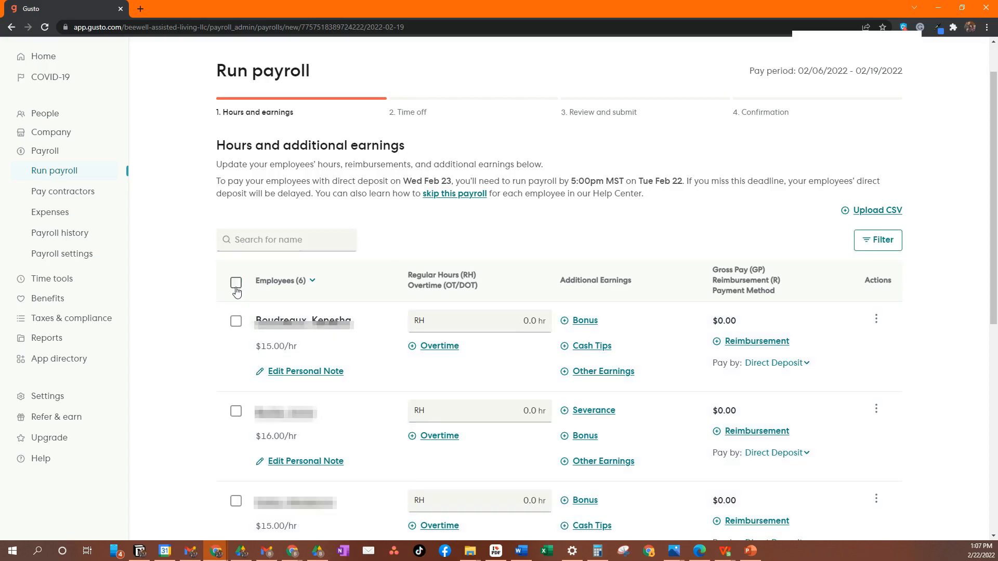
{"action": "left_click", "coordinate": [237, 324]}
{"action": "left_click", "coordinate": [236, 505]}
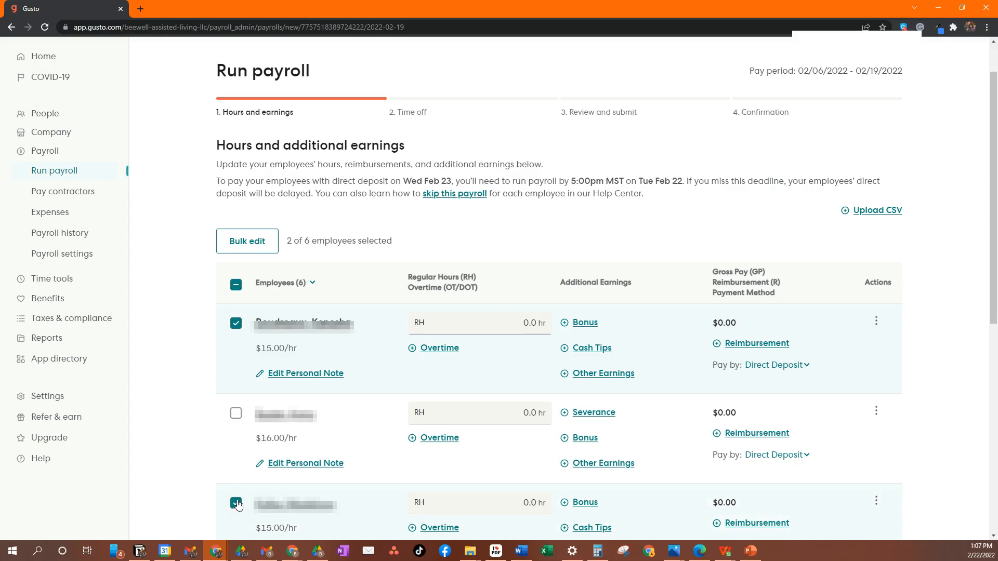
{"action": "left_click", "coordinate": [237, 325]}
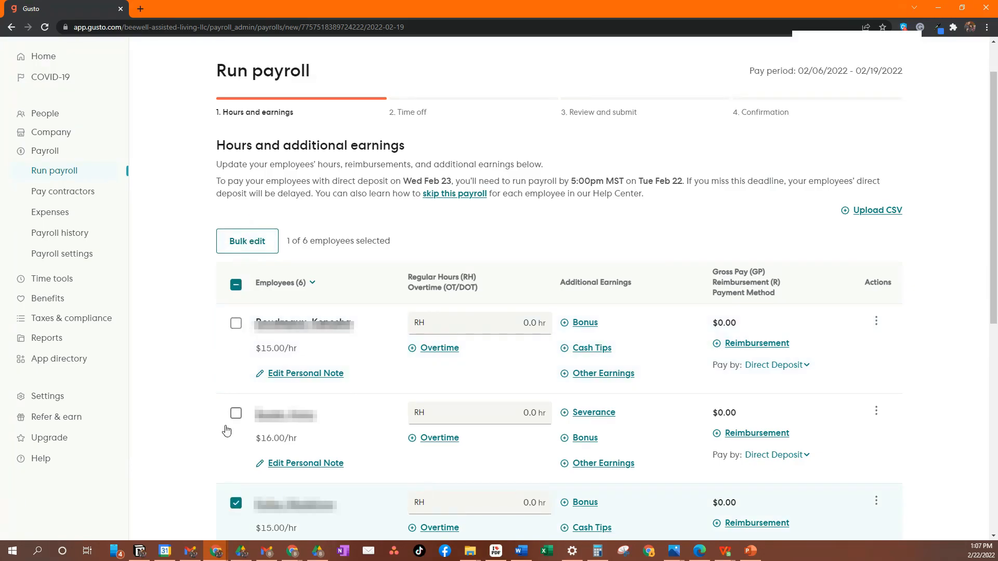
{"action": "left_click", "coordinate": [237, 504]}
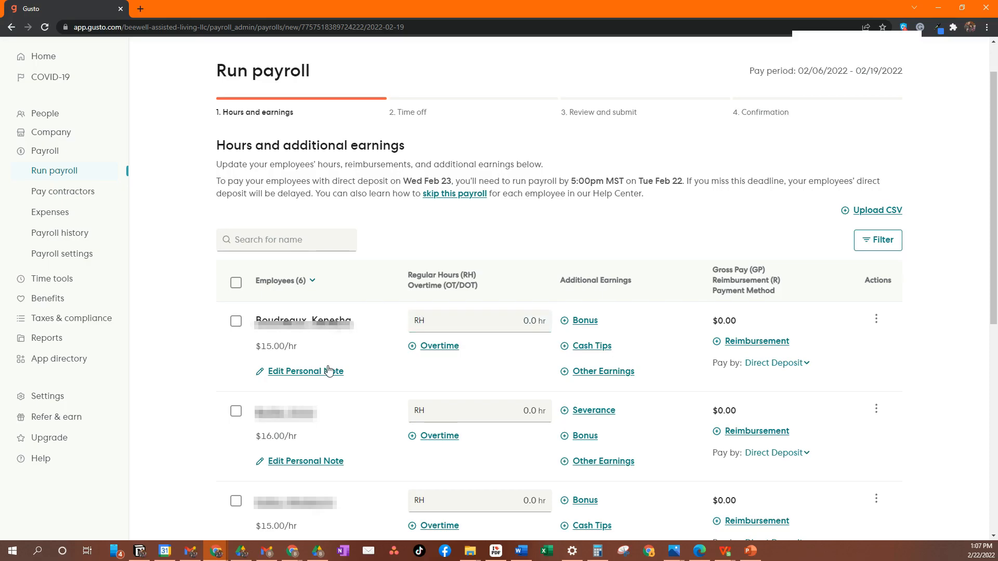
- Inspect the first employee's personal note editor and row actions menu
{"action": "left_click", "coordinate": [319, 374]}
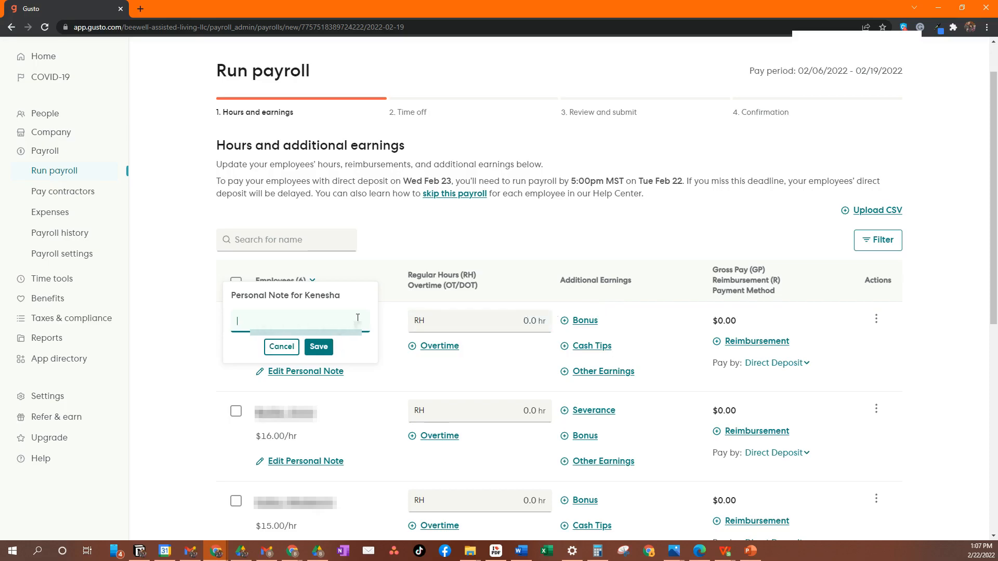
{"action": "left_click", "coordinate": [876, 320]}
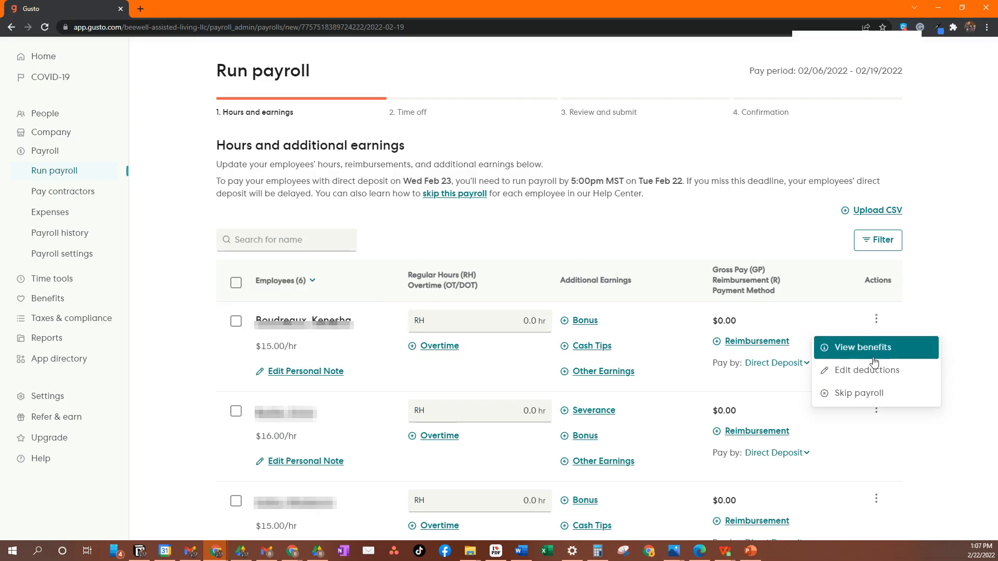
{"action": "left_click", "coordinate": [372, 313]}
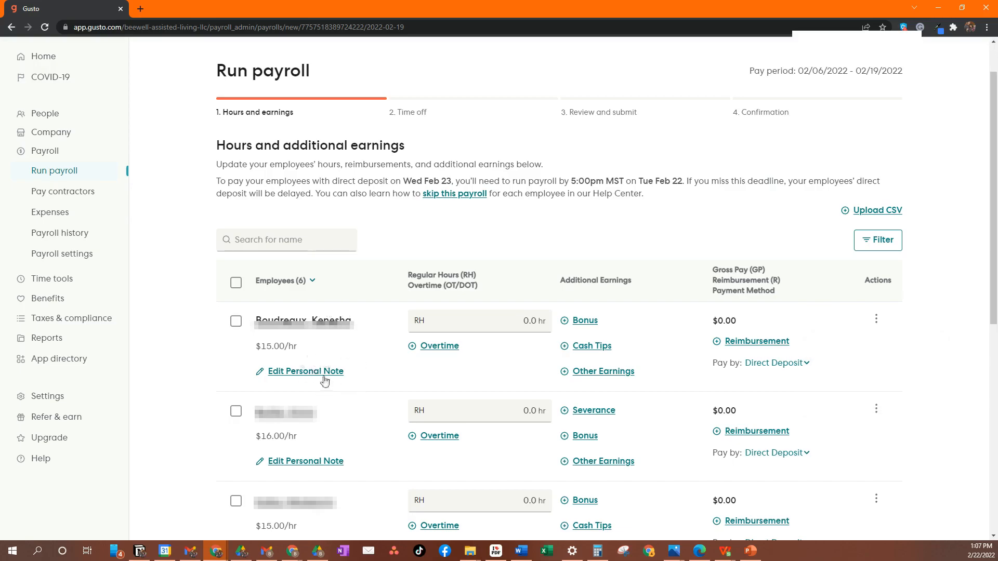
- Enter 40 regular hours, 10 overtime hours and 5 double overtime hours for the first employee
{"action": "left_click", "coordinate": [512, 323]}
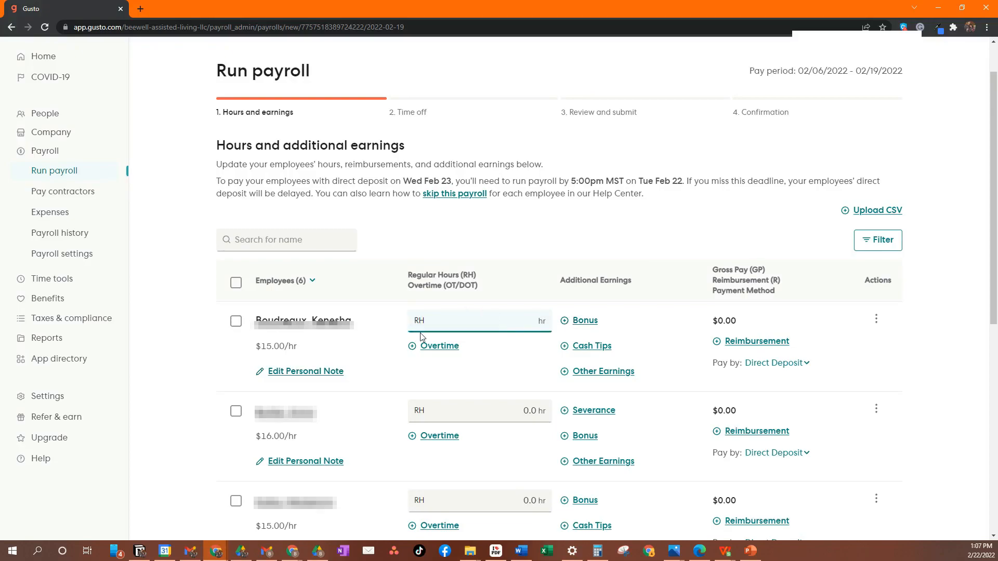
{"action": "type", "text": "40"}
{"action": "left_click", "coordinate": [431, 346]}
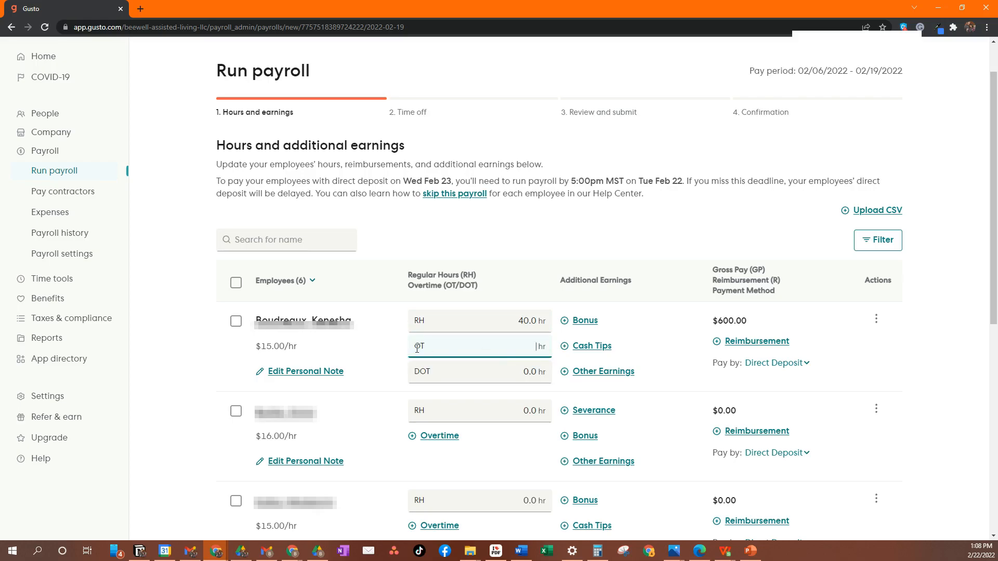
{"action": "type", "text": "10"}
{"action": "left_click", "coordinate": [521, 371]}
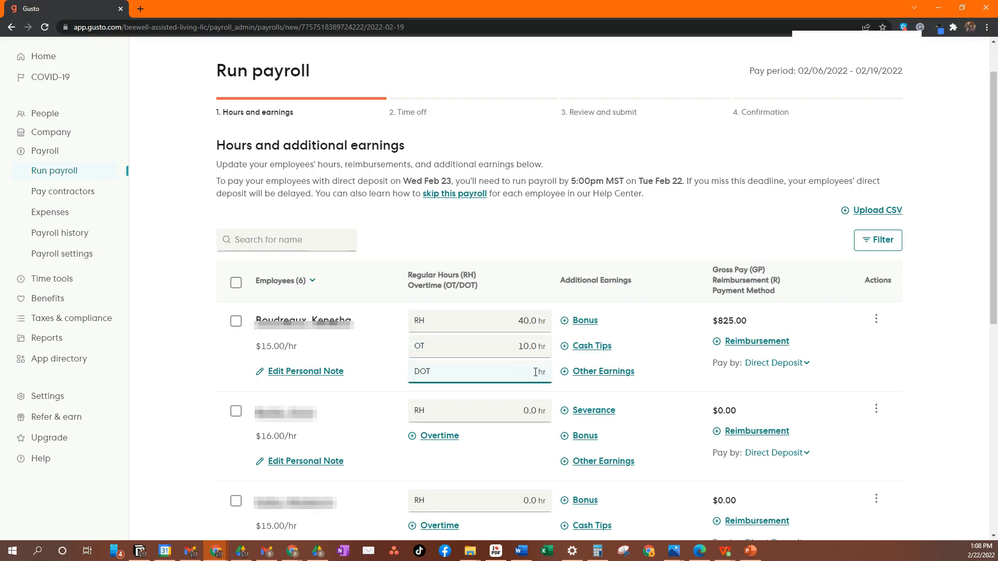
{"action": "type", "text": "5"}
- Add a 500 bonus and a cash tips entry for the first employee
{"action": "left_click", "coordinate": [593, 323]}
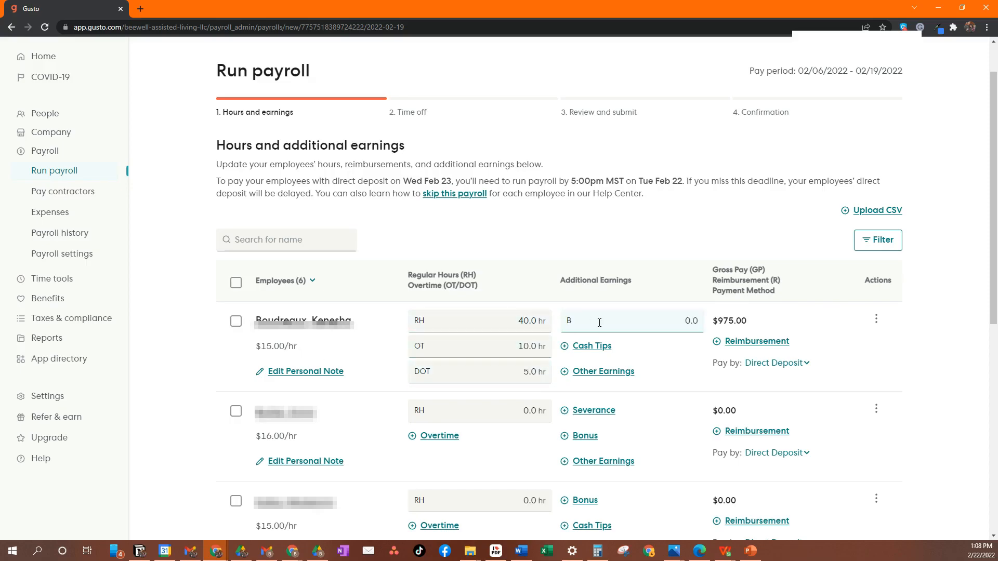
{"action": "left_click", "coordinate": [684, 319]}
{"action": "type", "text": "500"}
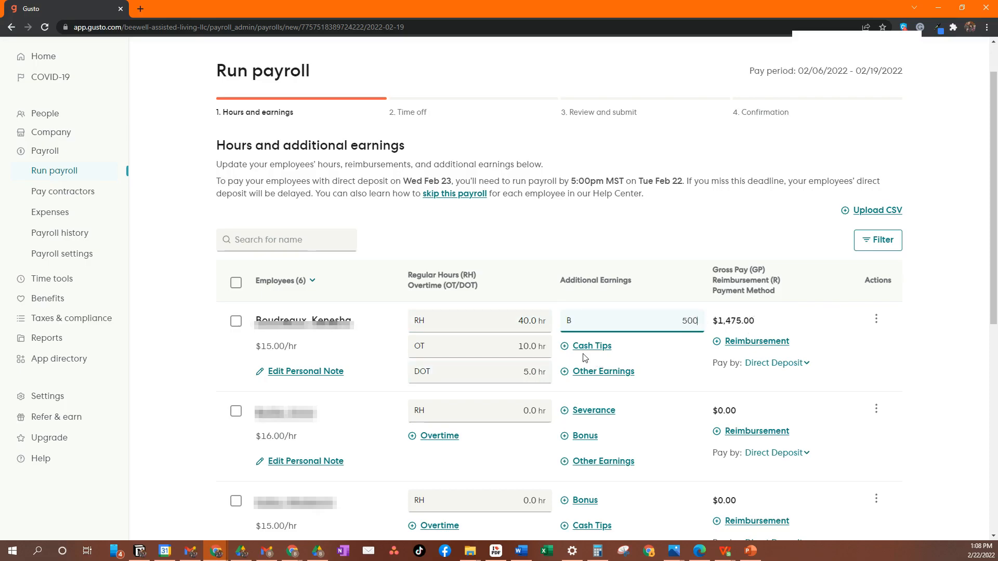
{"action": "left_click", "coordinate": [588, 346]}
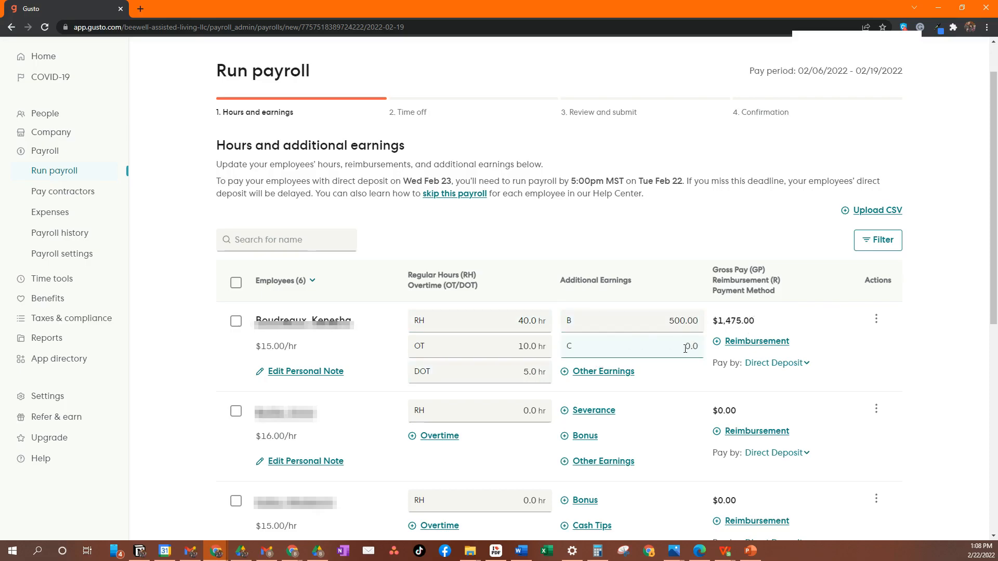
- Review the first employee's Other Earnings fields without saving
{"action": "left_click", "coordinate": [587, 374]}
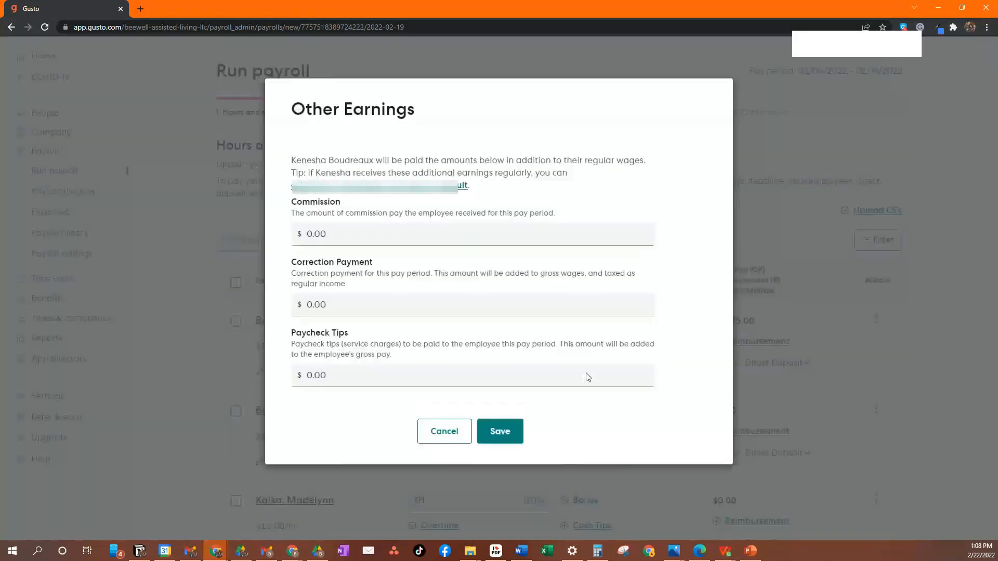
{"action": "left_click", "coordinate": [349, 231]}
{"action": "left_click", "coordinate": [366, 305]}
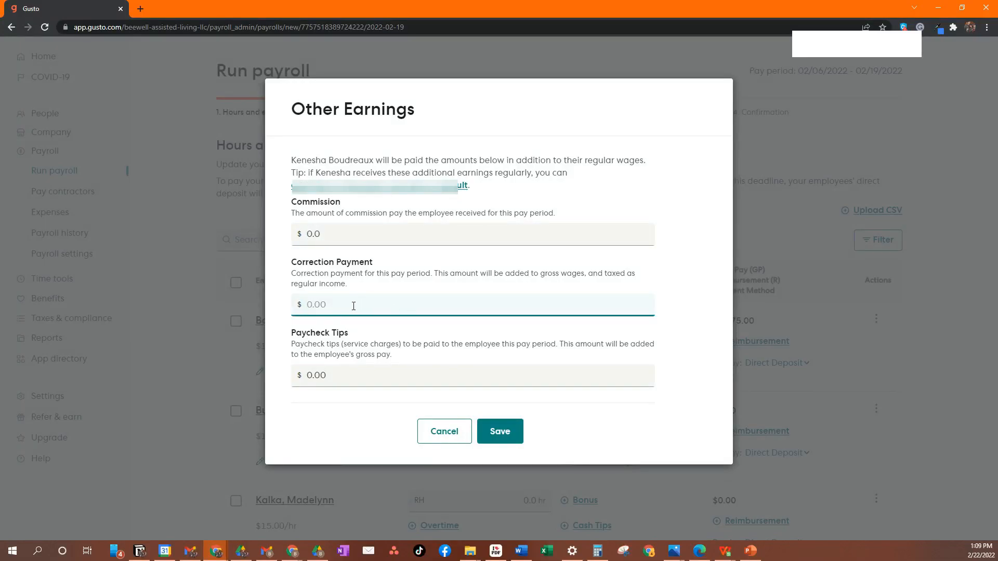
{"action": "left_click", "coordinate": [351, 373]}
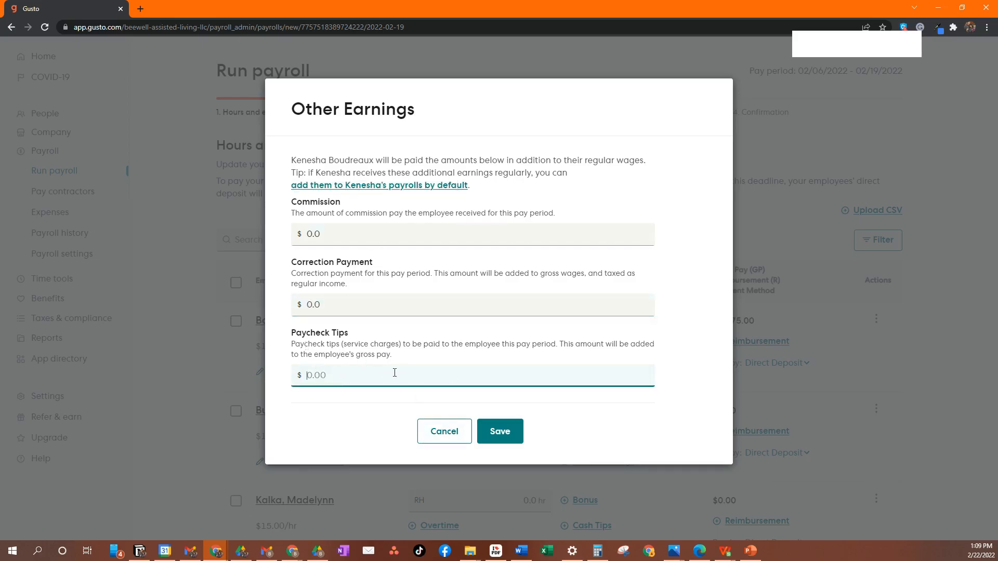
{"action": "left_click", "coordinate": [445, 434]}
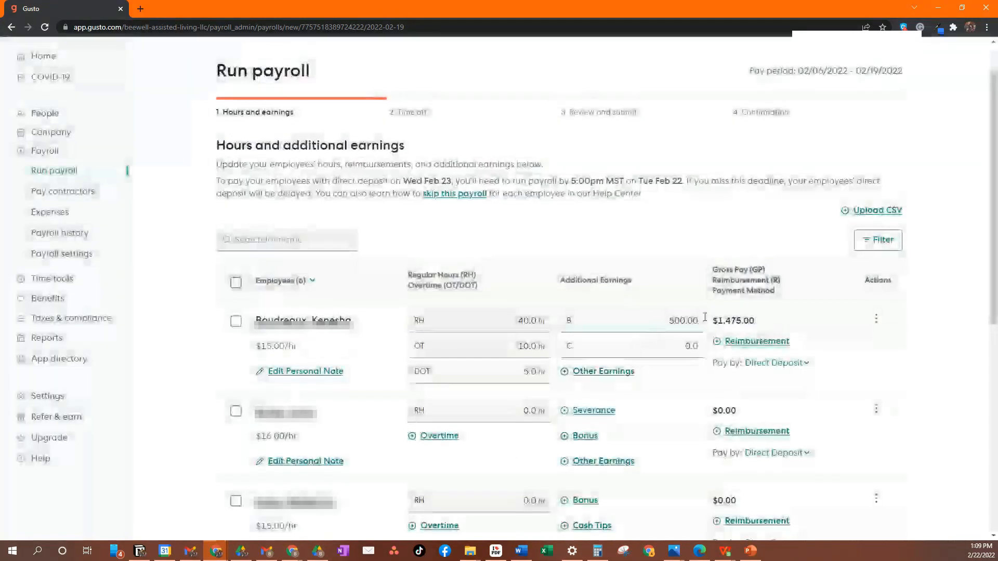
- Review the first employee's reimbursement dialog, payment method options and row actions without changing them
{"action": "left_click", "coordinate": [745, 342]}
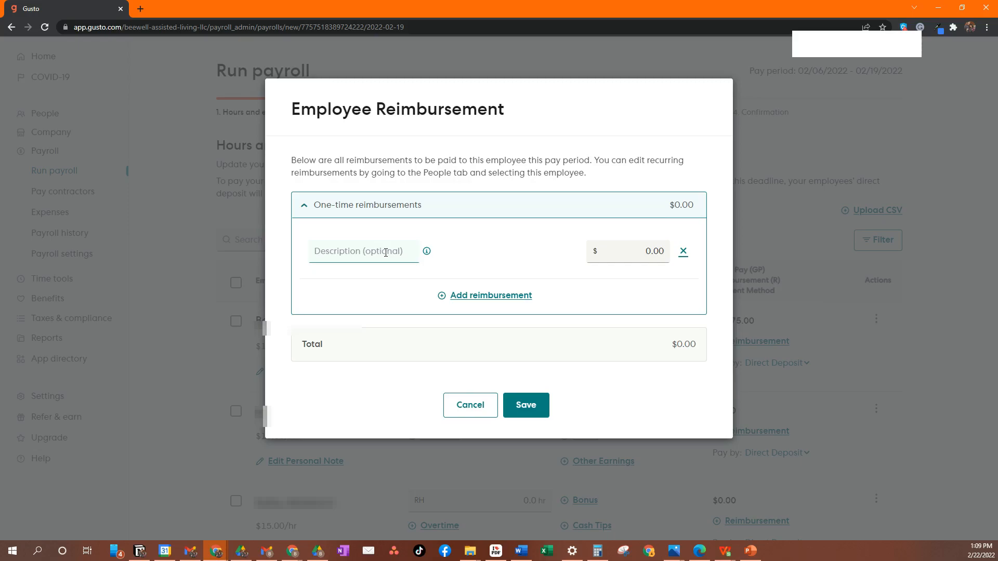
{"action": "left_click", "coordinate": [386, 252]}
{"action": "left_click", "coordinate": [472, 406]}
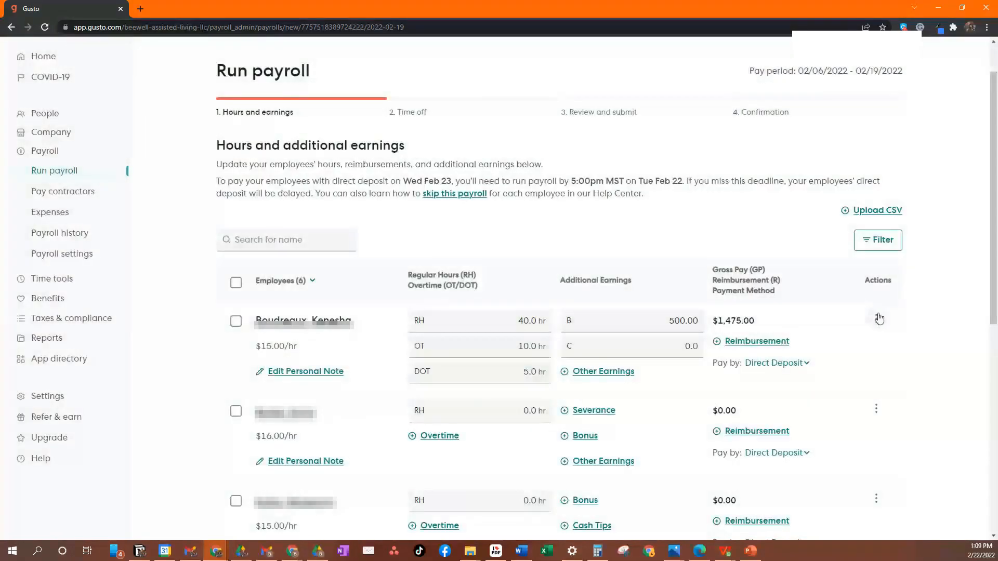
{"action": "left_click", "coordinate": [806, 364]}
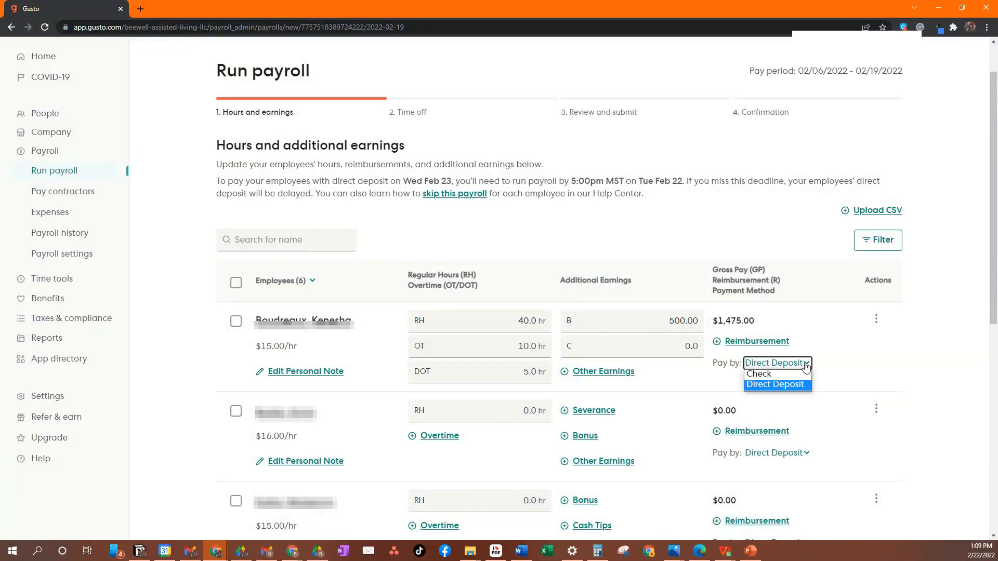
{"action": "left_click", "coordinate": [877, 321]}
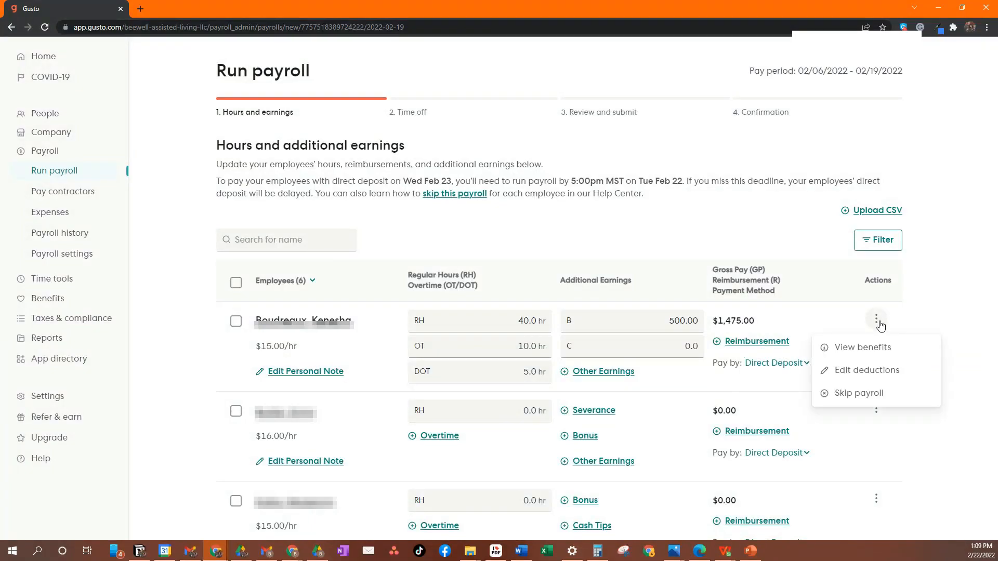